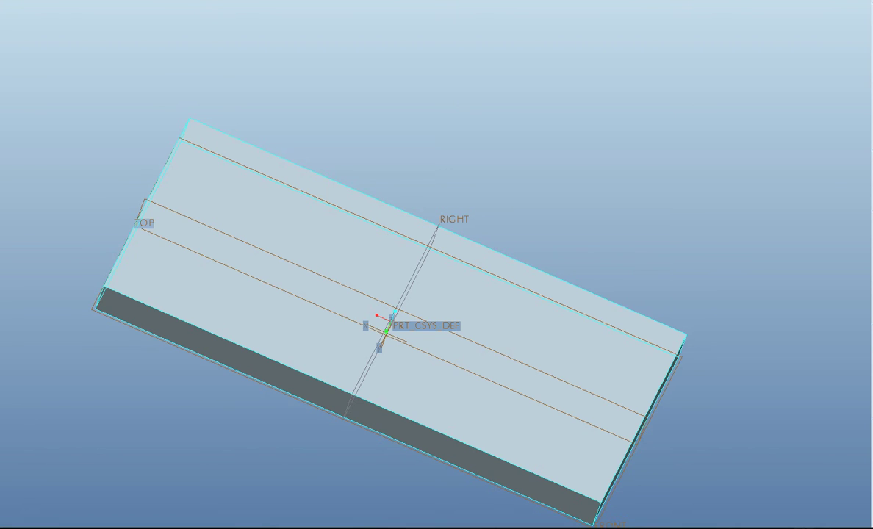
- Rotate the rectangular block model to view it from another angle
{"action": "left_click_drag", "start_coordinate": [397, 316], "coordinate": [392, 321]}
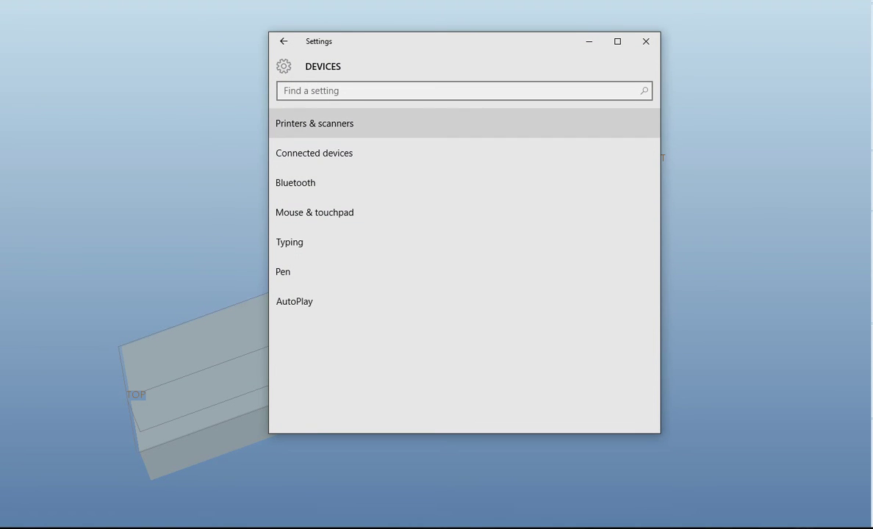
- Switch 'Scroll inactive windows when I hover over them' to Off under Devices > Mouse & touchpad
{"action": "left_click", "coordinate": [283, 41]}
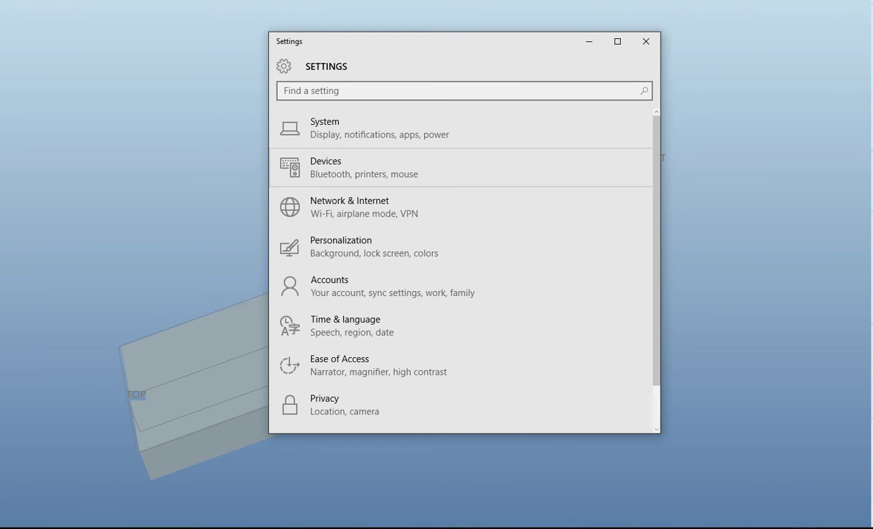
{"action": "left_click", "coordinate": [463, 168]}
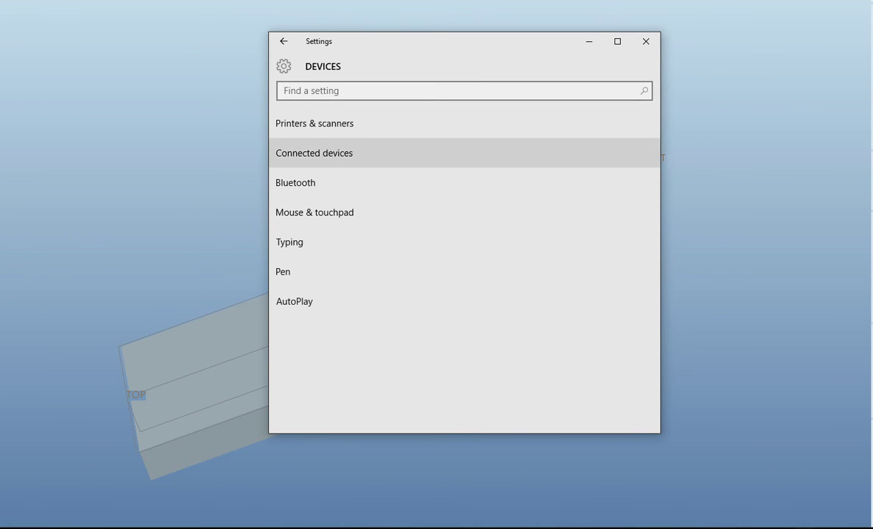
{"action": "left_click", "coordinate": [315, 213]}
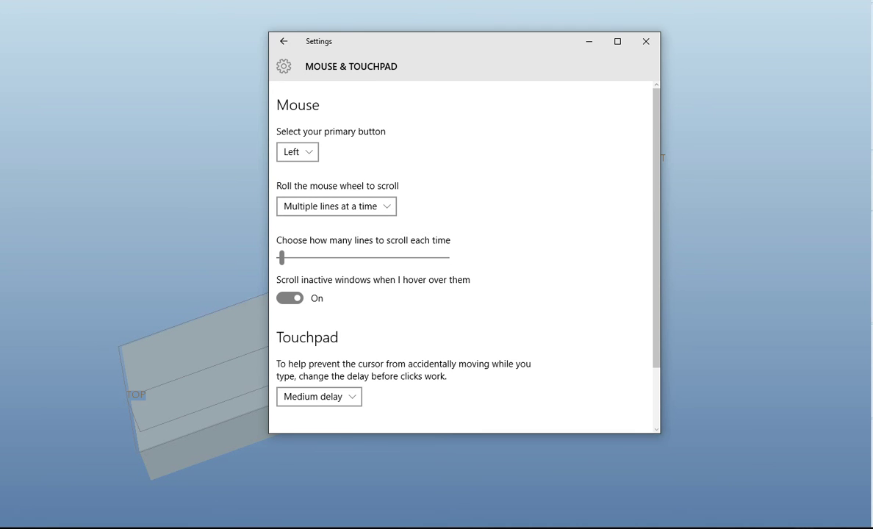
{"action": "left_click", "coordinate": [290, 297]}
- Minimize Settings to reach the block model, then bring the mouse settings back
{"action": "left_click", "coordinate": [589, 41]}
{"action": "scroll", "coordinate": [436, 279], "scroll_direction": "down", "scroll_amount": 3}
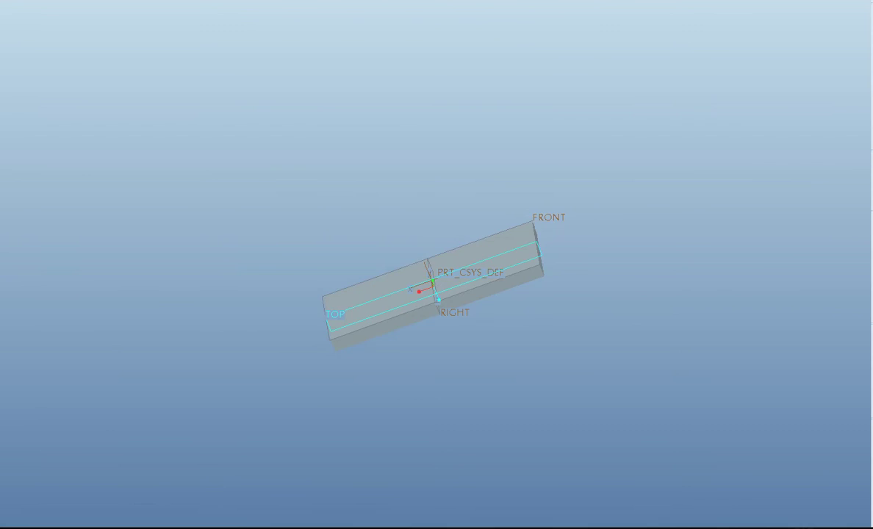
{"action": "scroll", "coordinate": [411, 286], "scroll_direction": "up", "scroll_amount": 4}
{"action": "scroll", "coordinate": [412, 287], "scroll_direction": "down", "scroll_amount": 5}
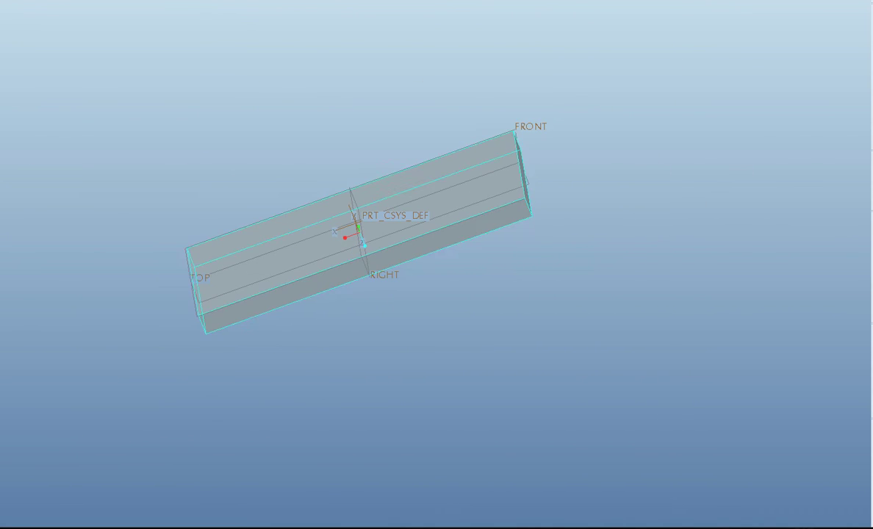
{"action": "scroll", "coordinate": [412, 286], "scroll_direction": "up", "scroll_amount": 2}
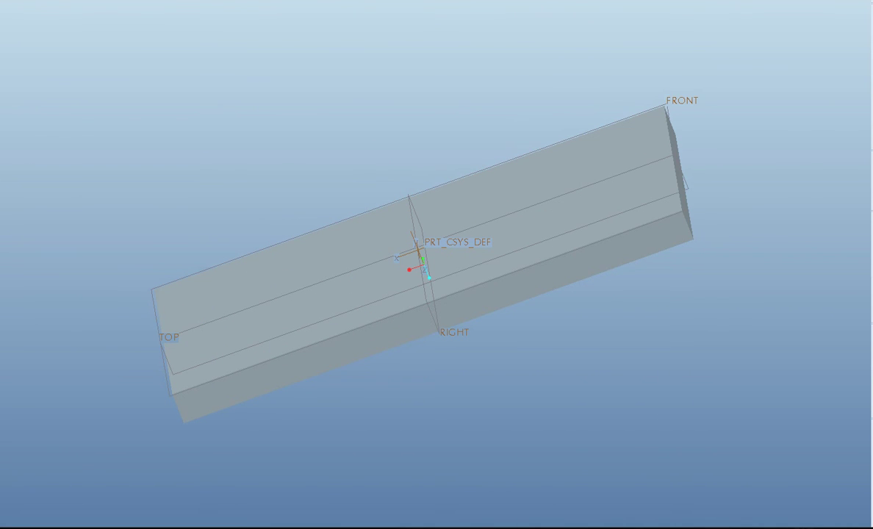
{"action": "key", "text": "alt+Tab"}
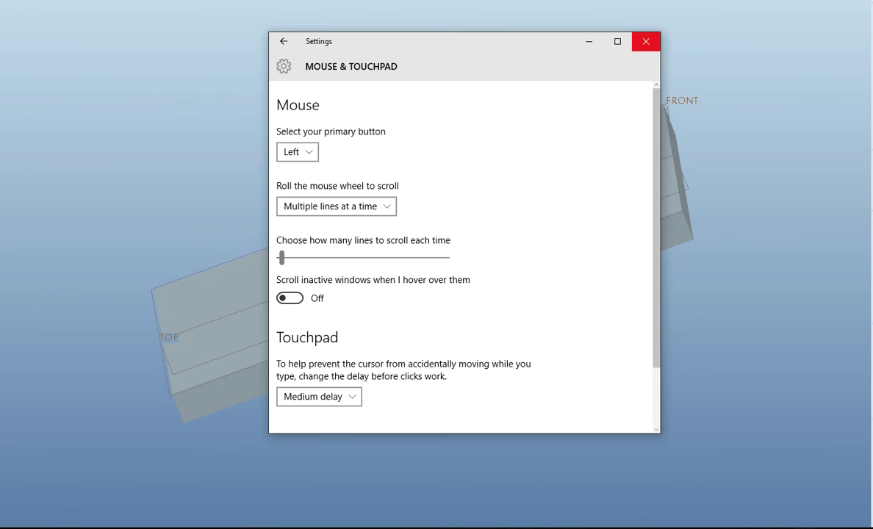
- Close Settings and spin the block so its broad flat face shows
{"action": "left_click", "coordinate": [646, 42]}
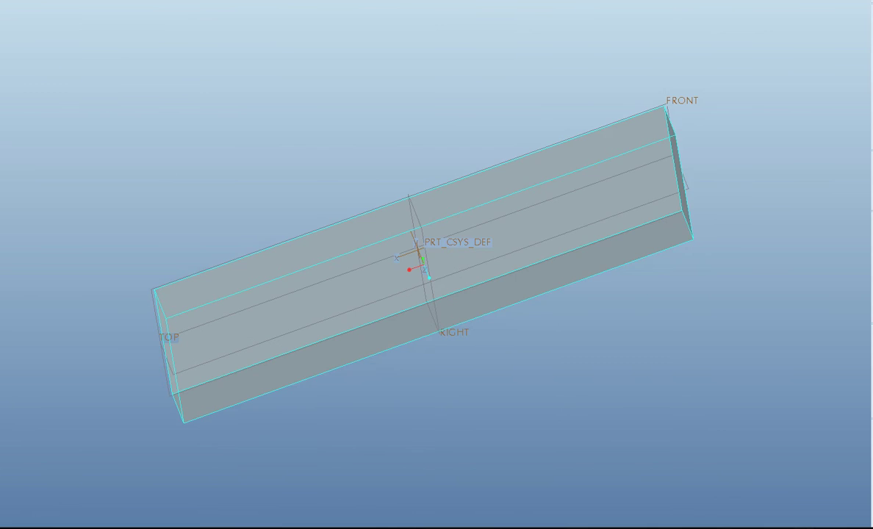
{"action": "scroll", "coordinate": [427, 250], "scroll_direction": "down", "scroll_amount": 3}
{"action": "scroll", "coordinate": [426, 250], "scroll_direction": "up", "scroll_amount": 2}
{"action": "scroll", "coordinate": [426, 257], "scroll_direction": "up", "scroll_amount": 2}
{"action": "scroll", "coordinate": [427, 257], "scroll_direction": "up", "scroll_amount": 2}
{"action": "middle_click", "coordinate": [410, 270]}
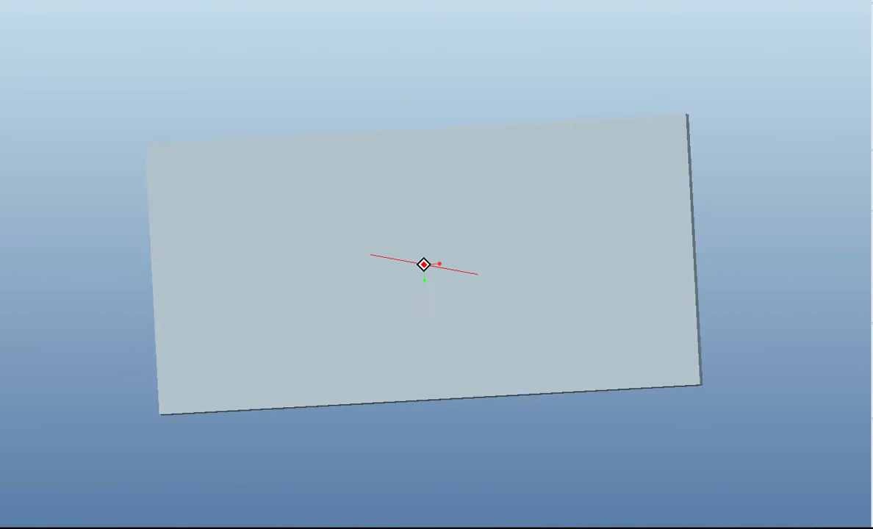
{"action": "mouse_move", "coordinate": [423, 265]}
{"action": "left_mouse_down"}
{"action": "mouse_move", "coordinate": [412, 265]}
{"action": "mouse_move", "coordinate": [419, 272]}
{"action": "left_mouse_up"}
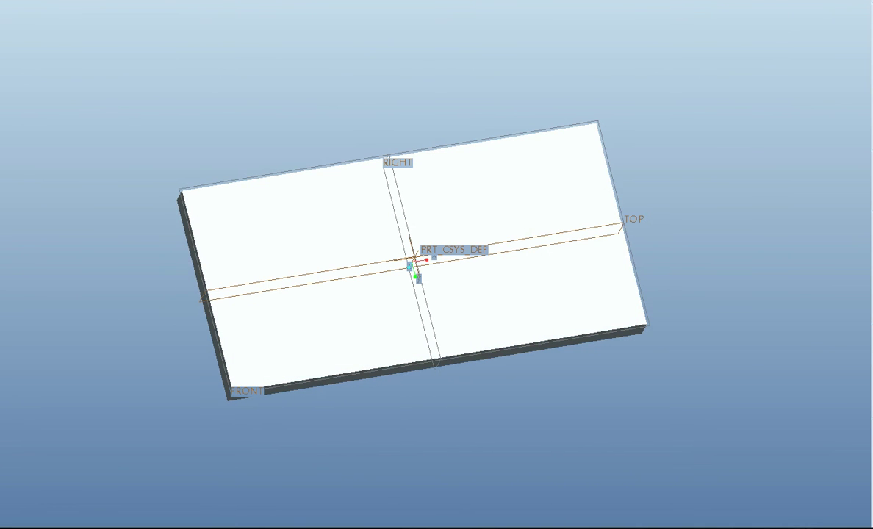